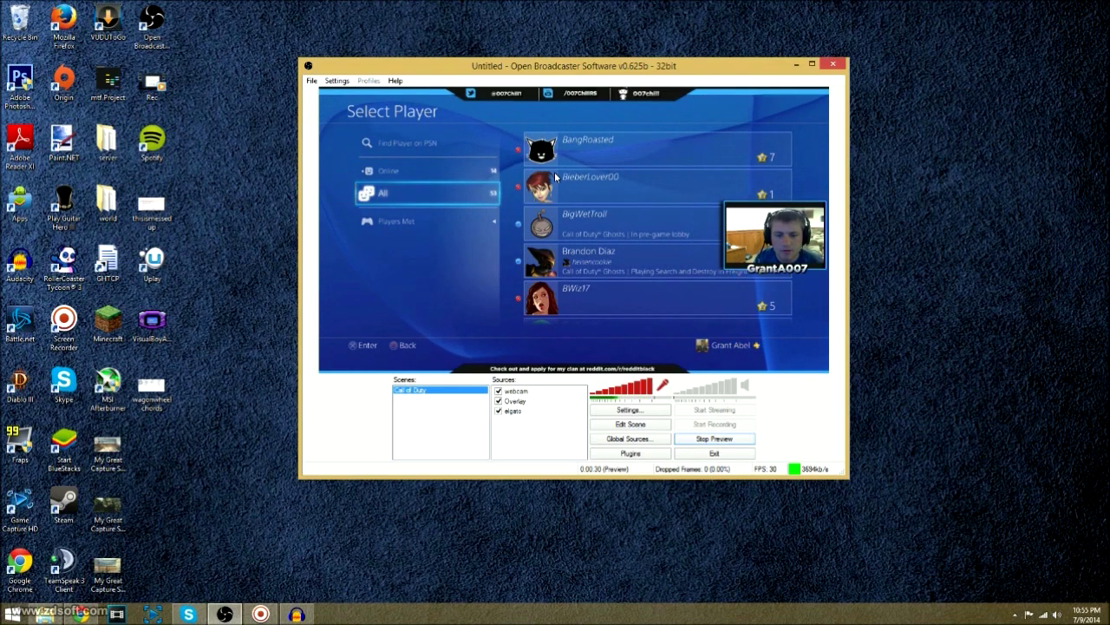
pyautogui.rightClick(508, 429)
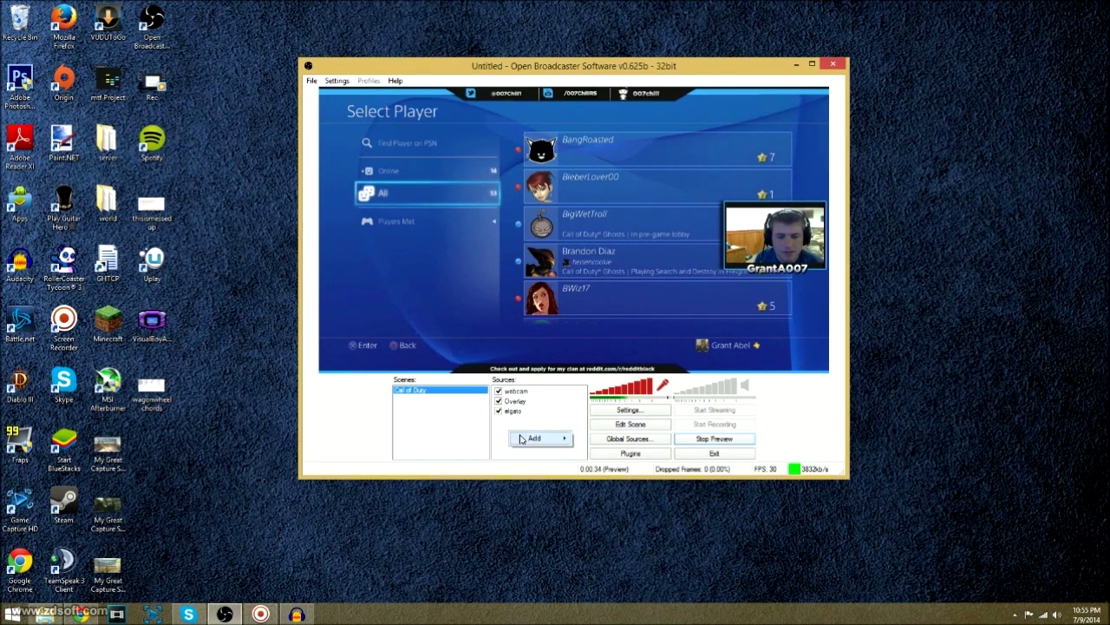
pyautogui.moveTo(535, 438)
pyautogui.click(607, 502)
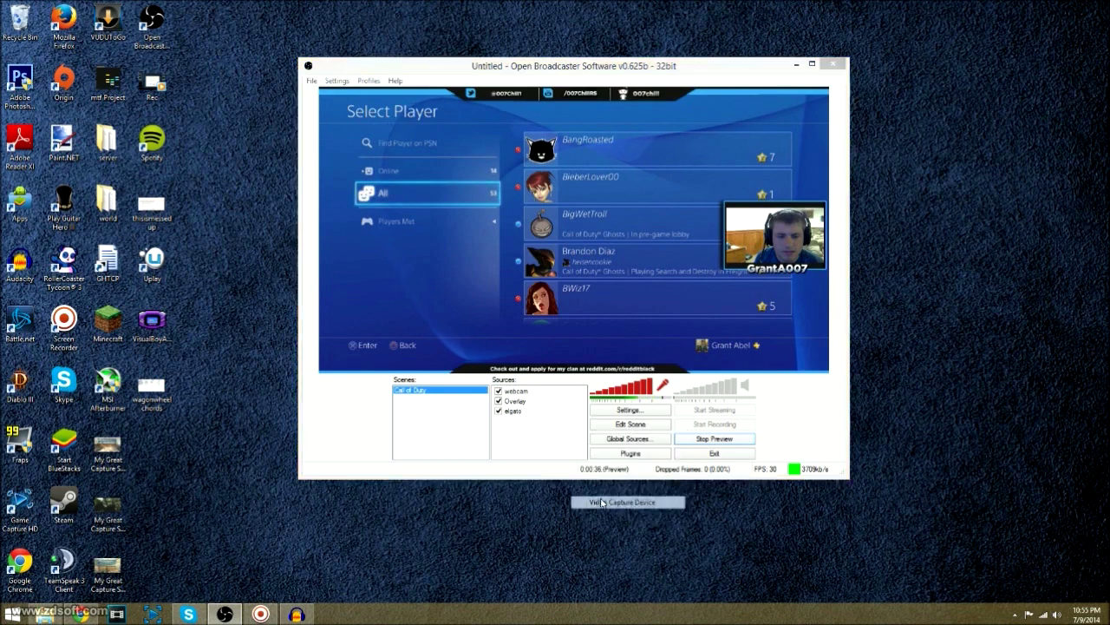
pyautogui.click(642, 317)
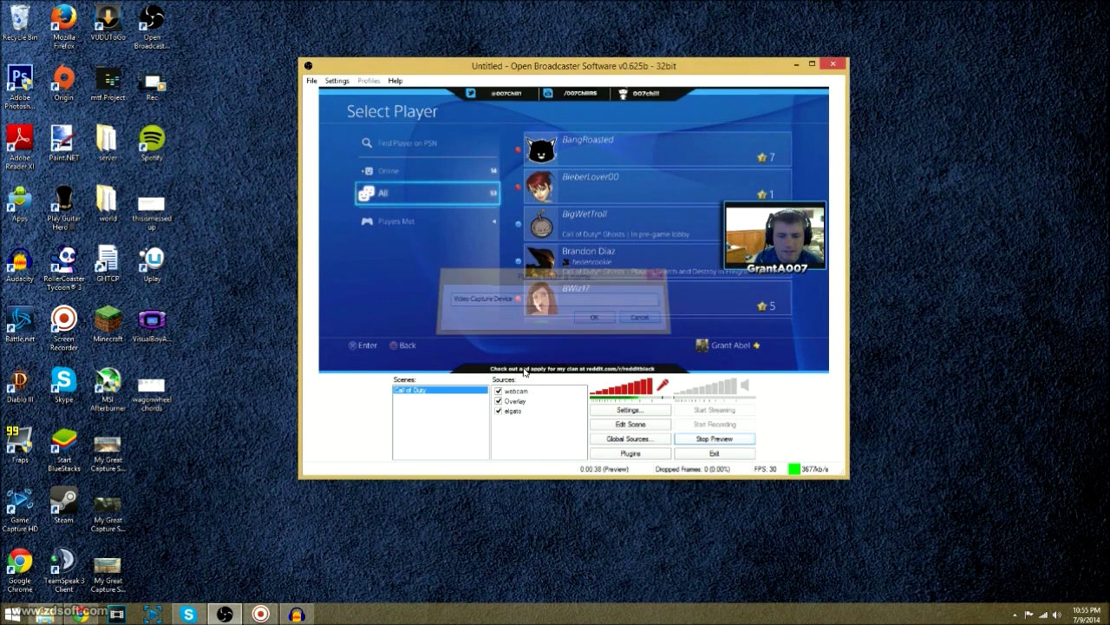
pyautogui.rightClick(518, 410)
pyautogui.click(549, 491)
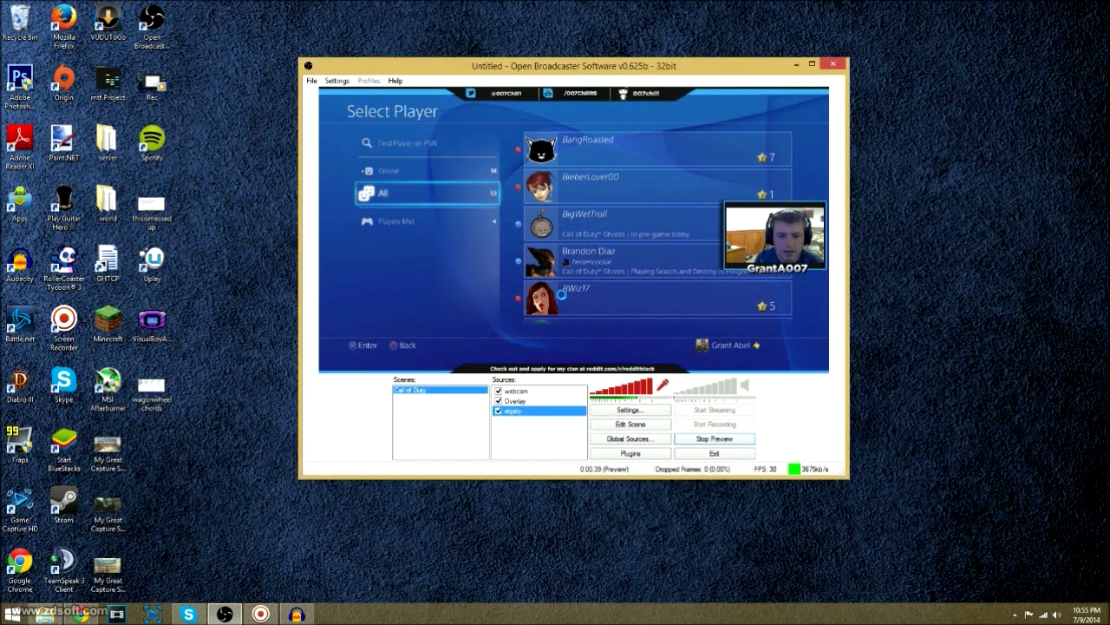
pyautogui.moveTo(553, 146); pyautogui.dragTo(815, 147)
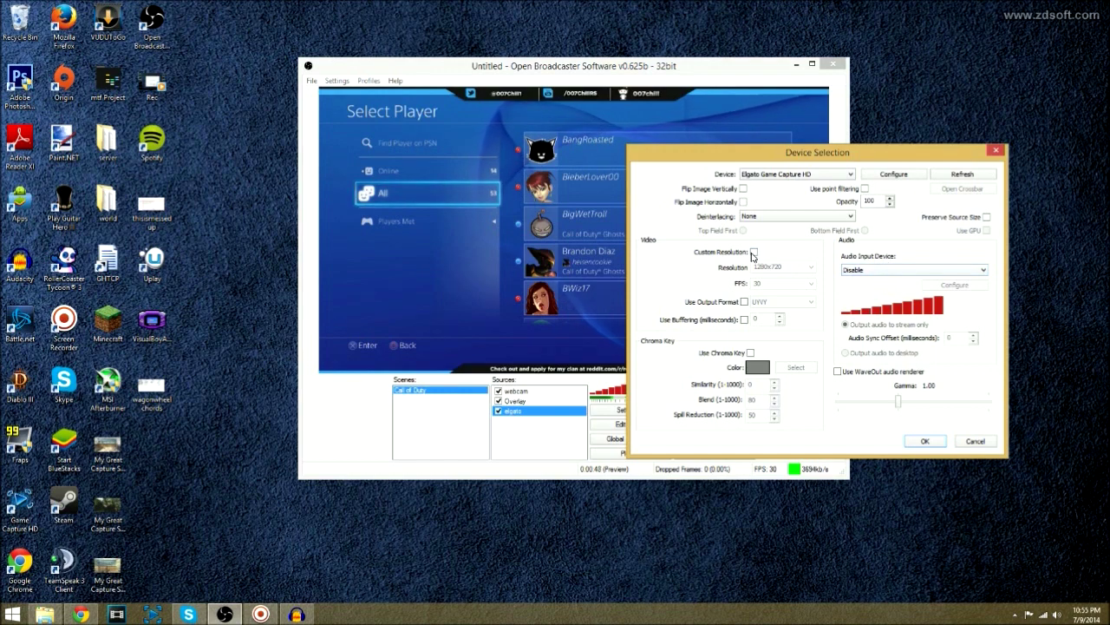
pyautogui.moveTo(818, 159); pyautogui.dragTo(779, 160)
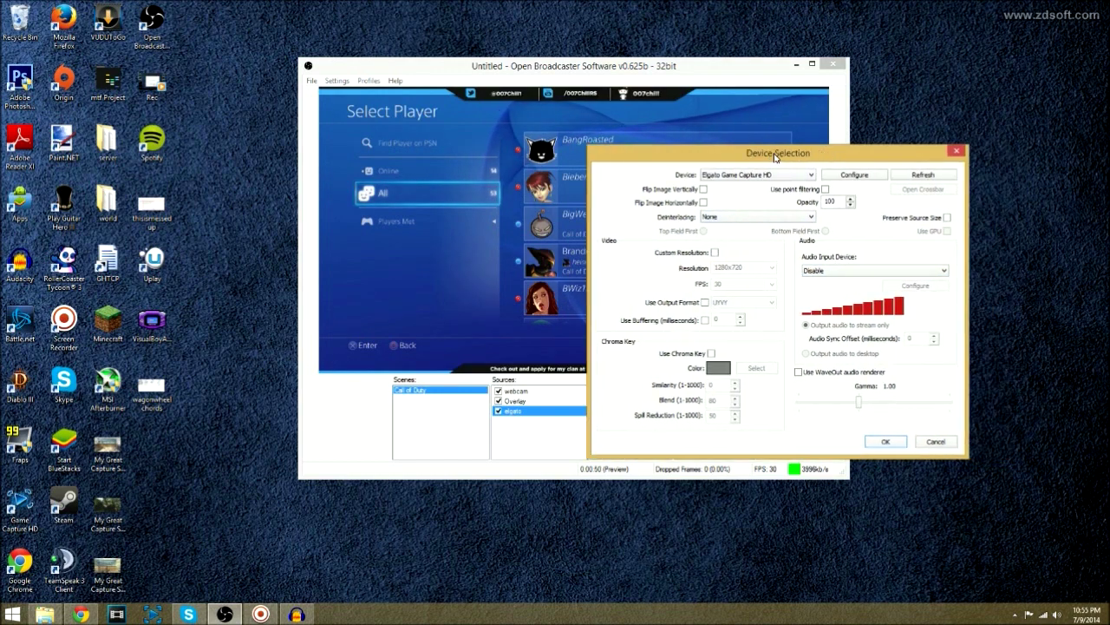
# - Close the webcam device properties, select the Overlay source, and dismiss the add-source menu
pyautogui.click(957, 152)
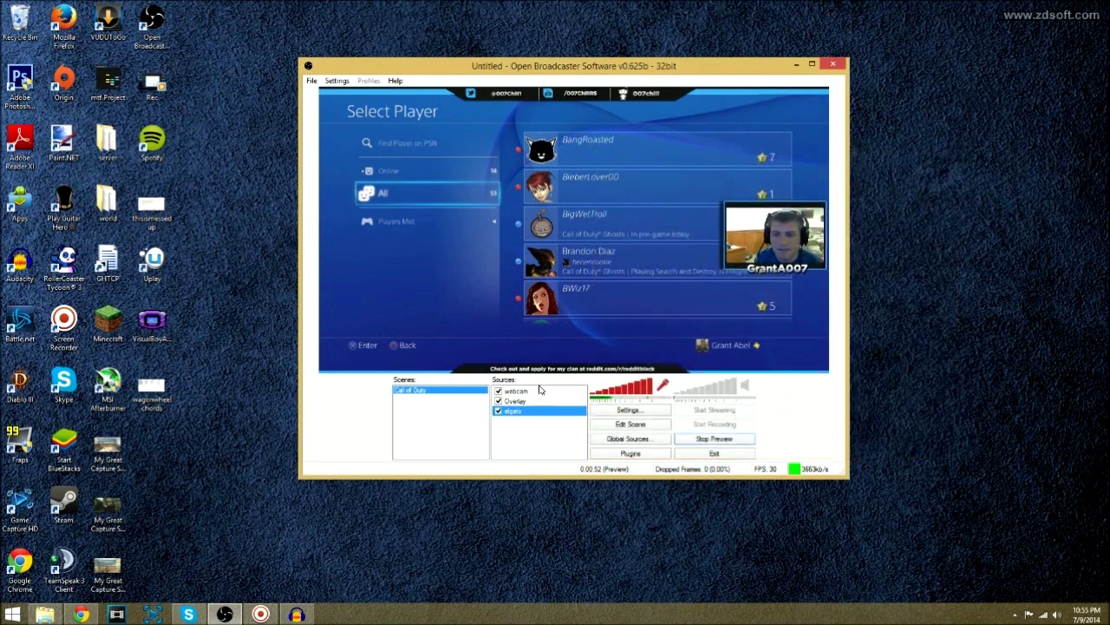
pyautogui.click(519, 400)
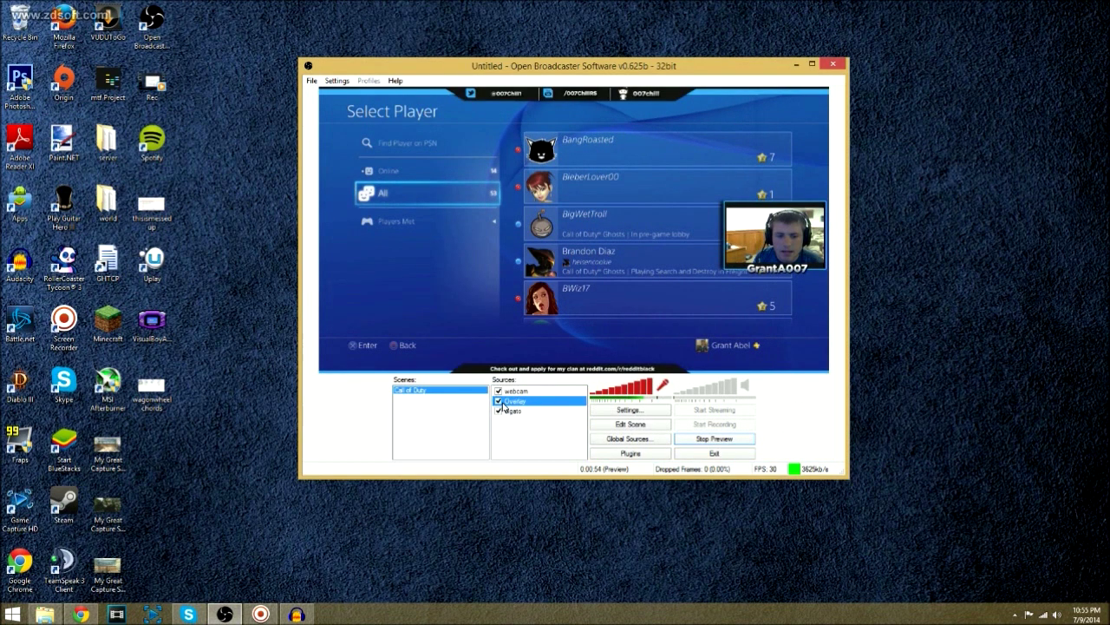
pyautogui.rightClick(527, 438)
pyautogui.moveTo(574, 443)
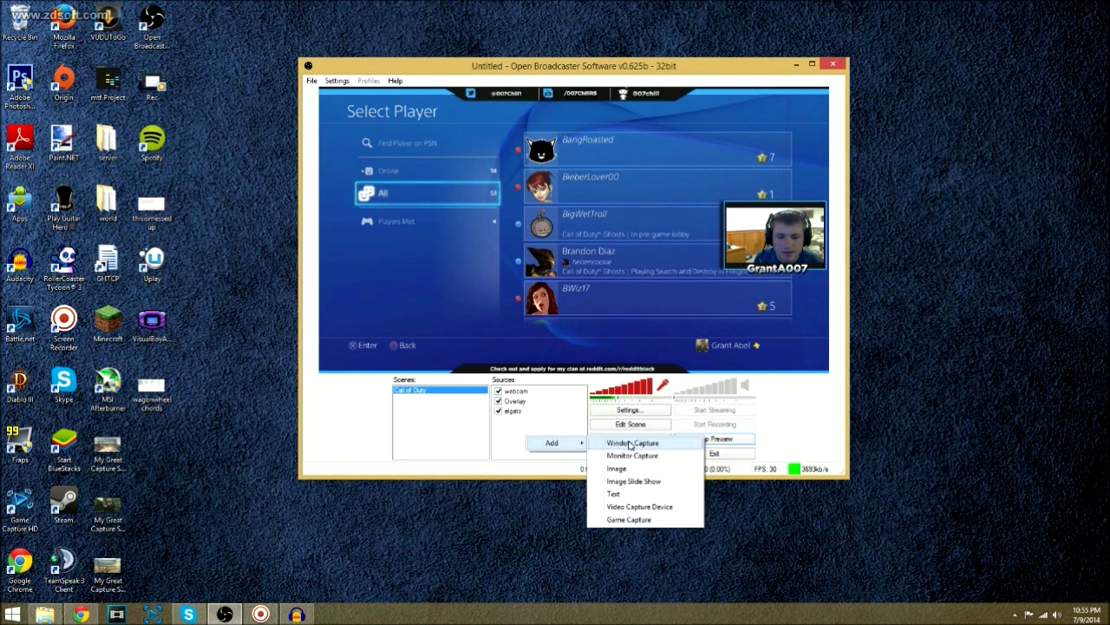
pyautogui.click(583, 347)
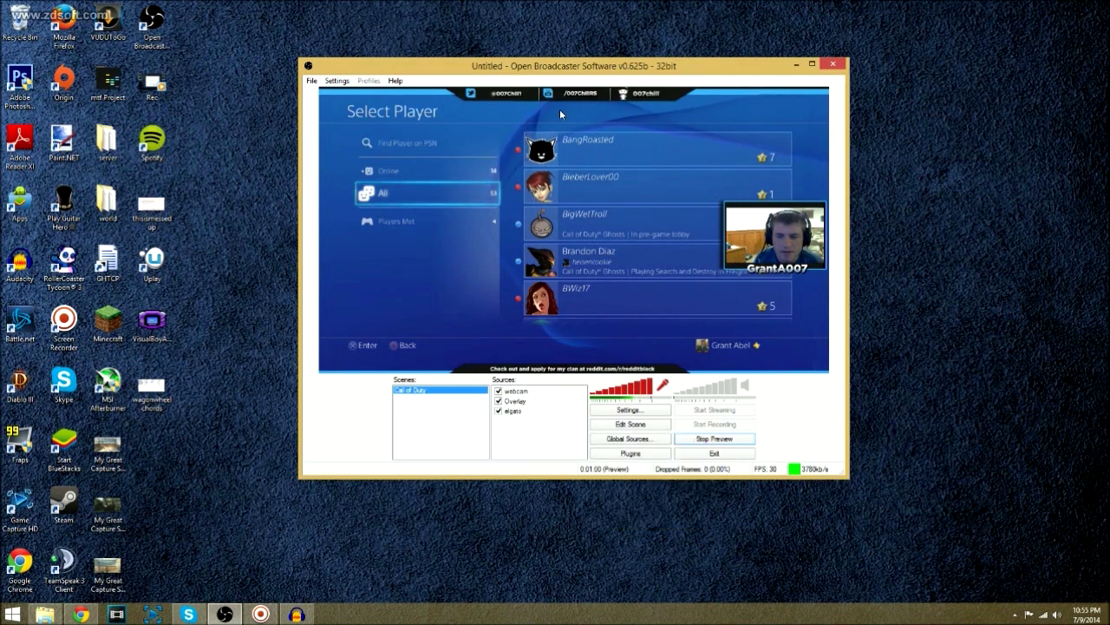
# - Toggle the Overlay source off and on twice, then hide the webcam source
pyautogui.click(500, 402)
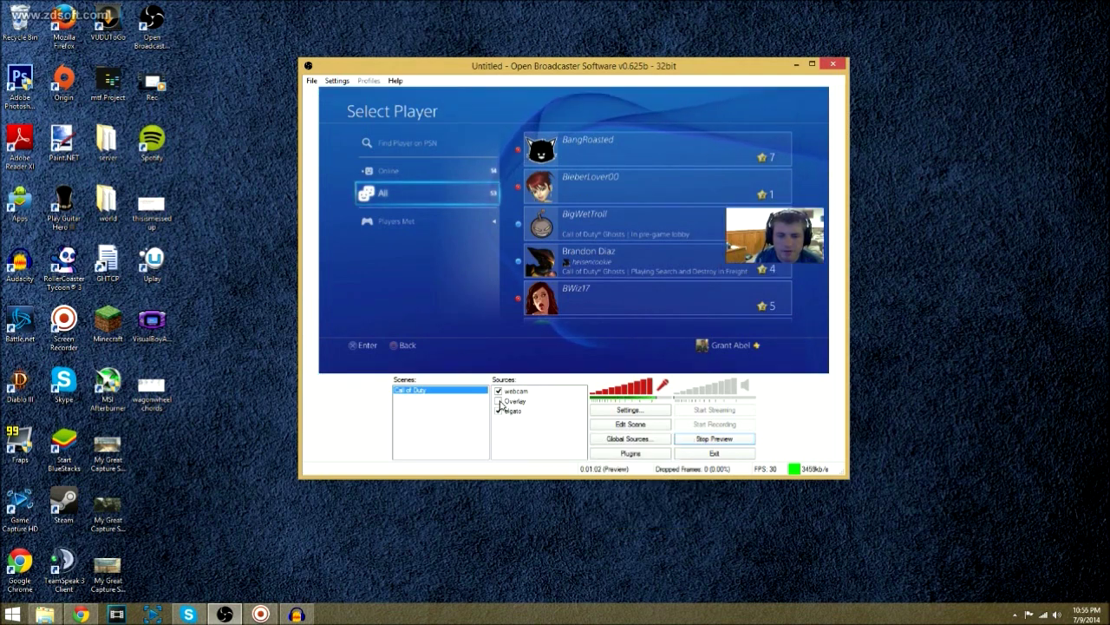
pyautogui.click(500, 402)
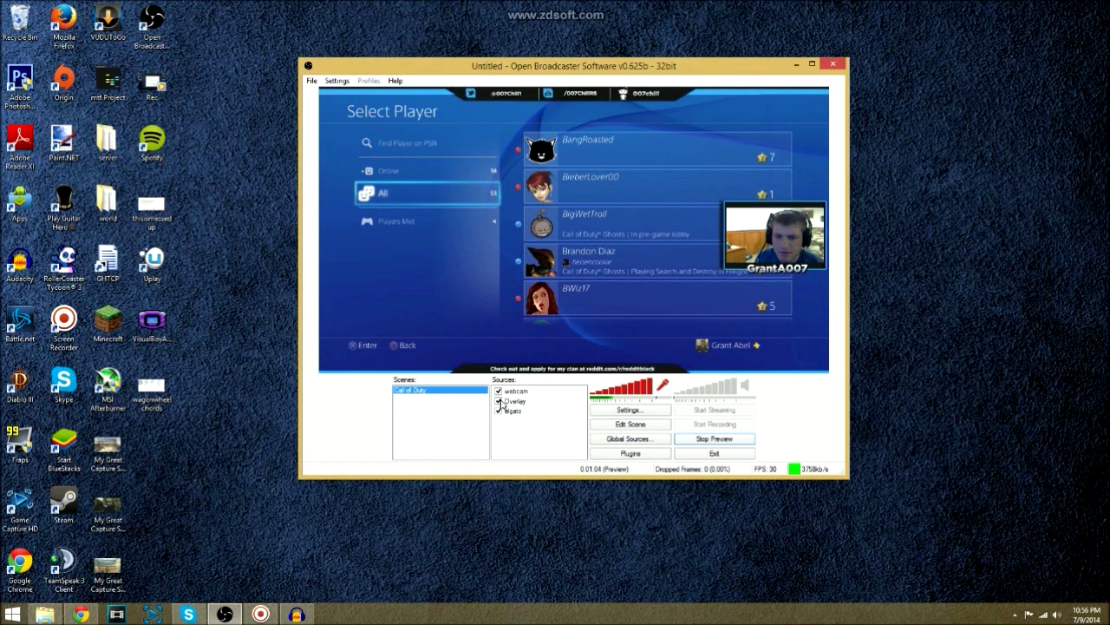
pyautogui.click(500, 402)
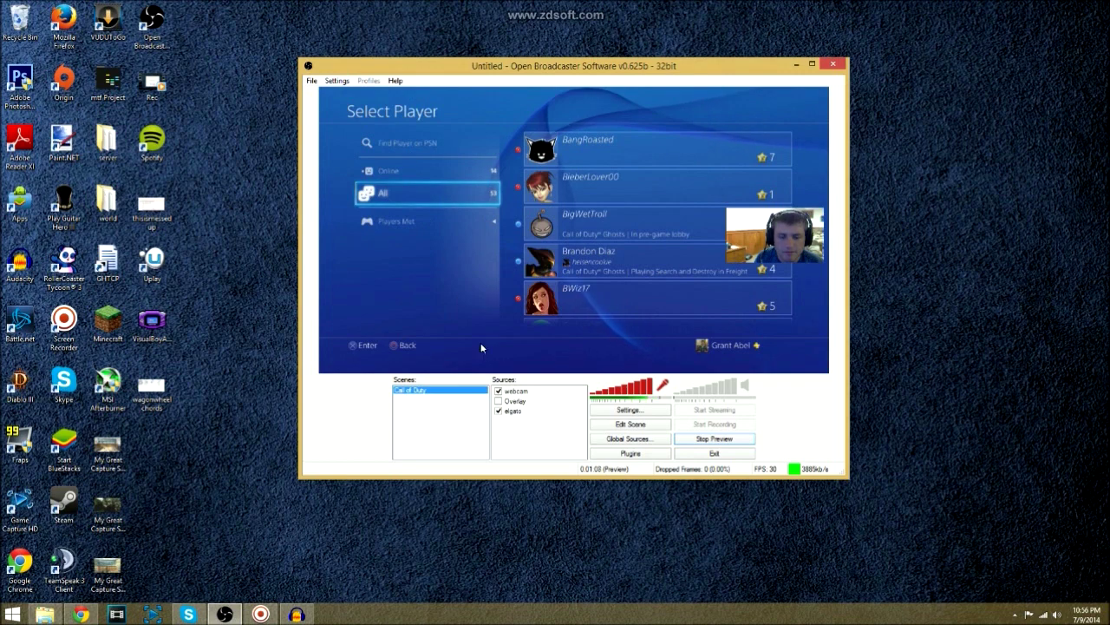
pyautogui.click(499, 401)
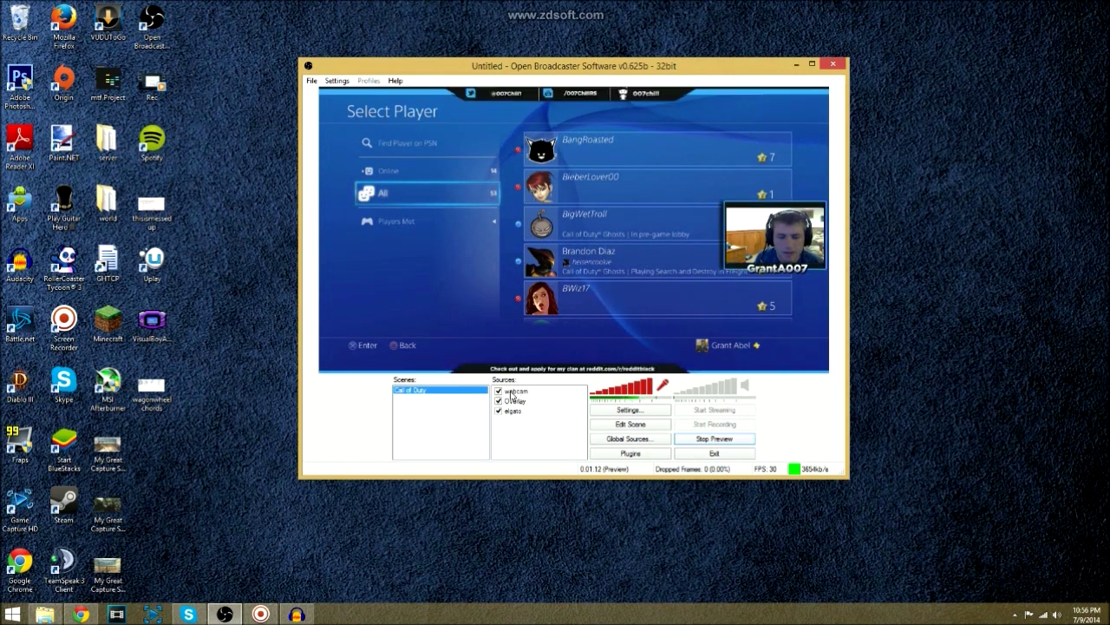
pyautogui.click(499, 391)
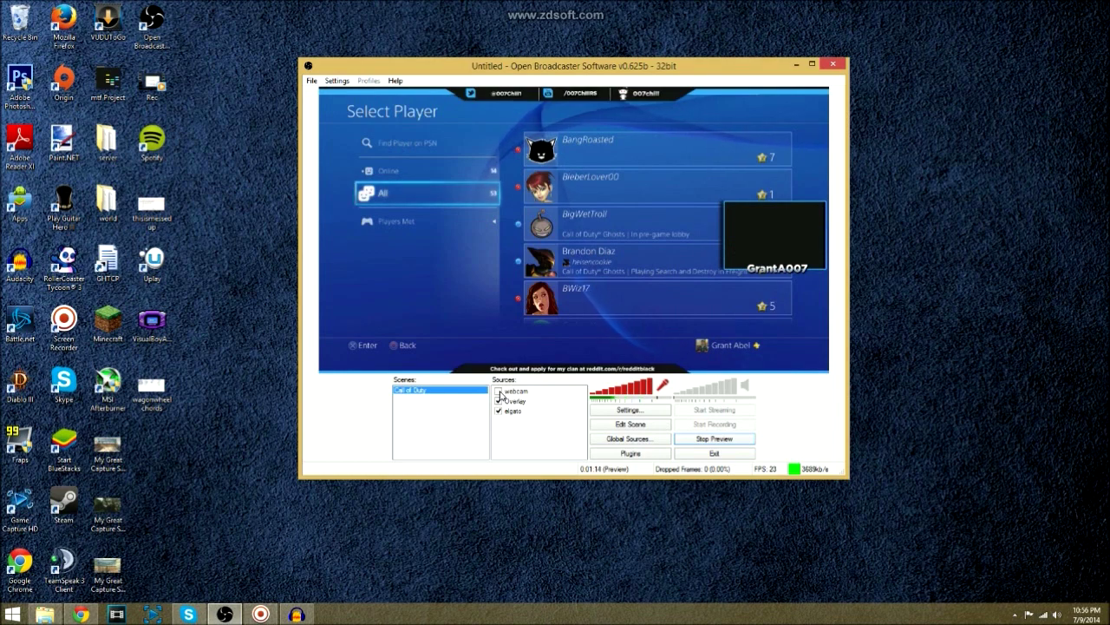
# - Re-enable the webcam source and review its Logitech HD Webcam C270 properties before closing them
pyautogui.click(499, 391)
pyautogui.rightClick(503, 392)
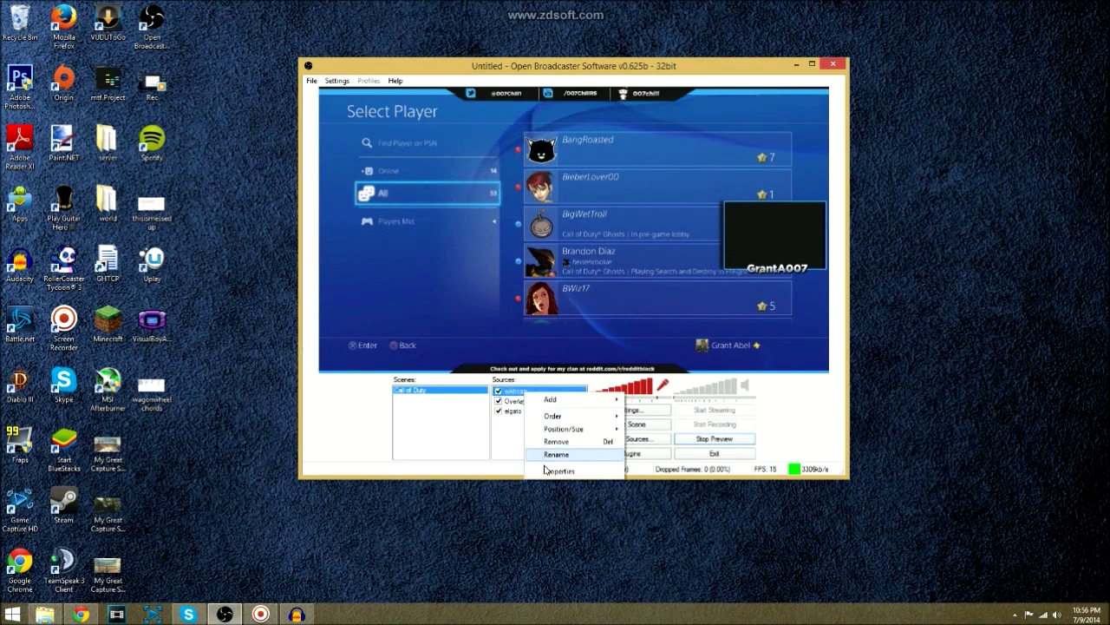
pyautogui.click(555, 469)
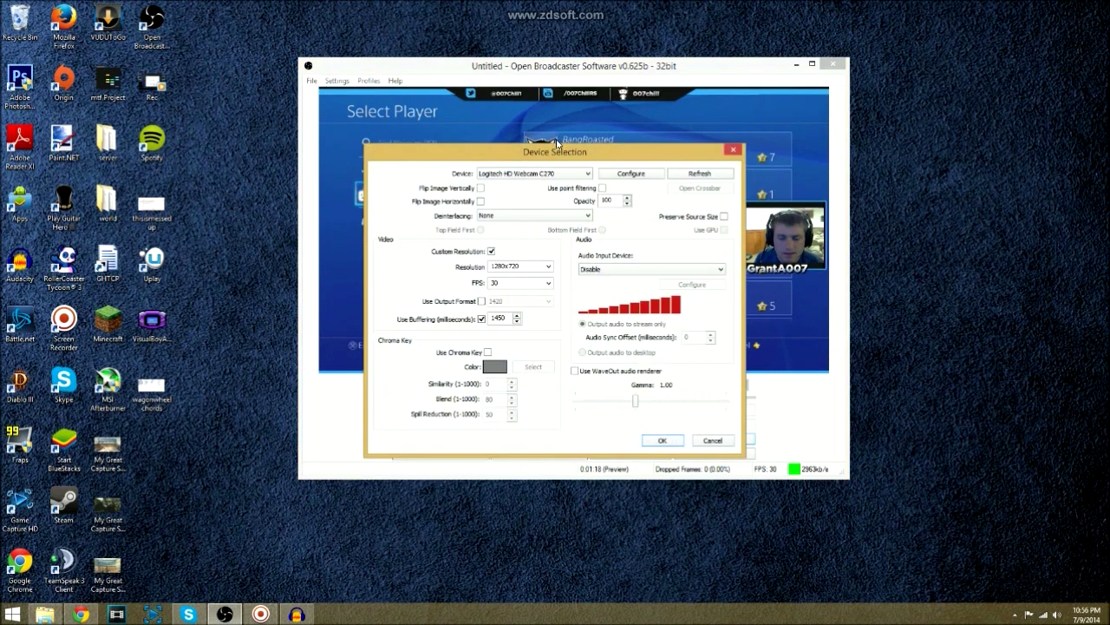
pyautogui.moveTo(614, 132); pyautogui.dragTo(876, 92)
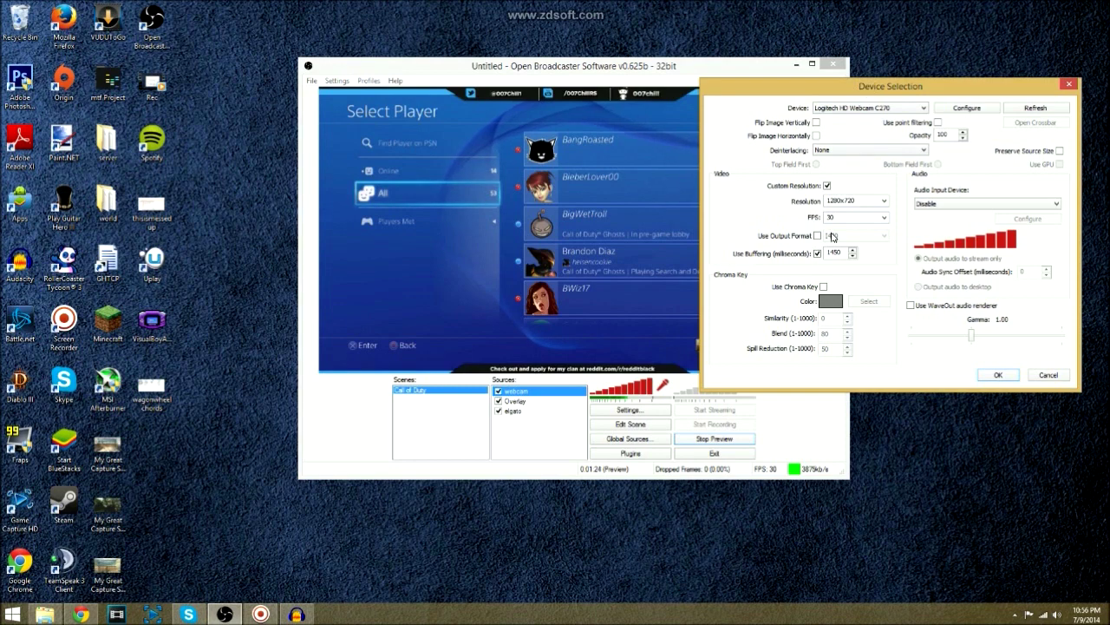
pyautogui.moveTo(847, 80); pyautogui.dragTo(808, 115)
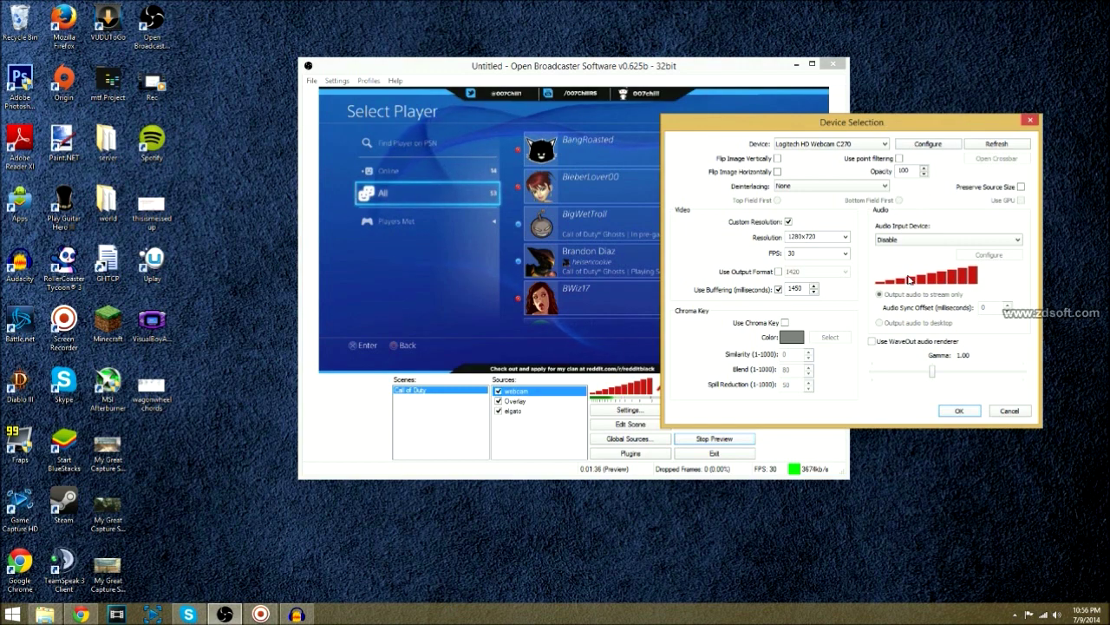
pyautogui.click(1009, 411)
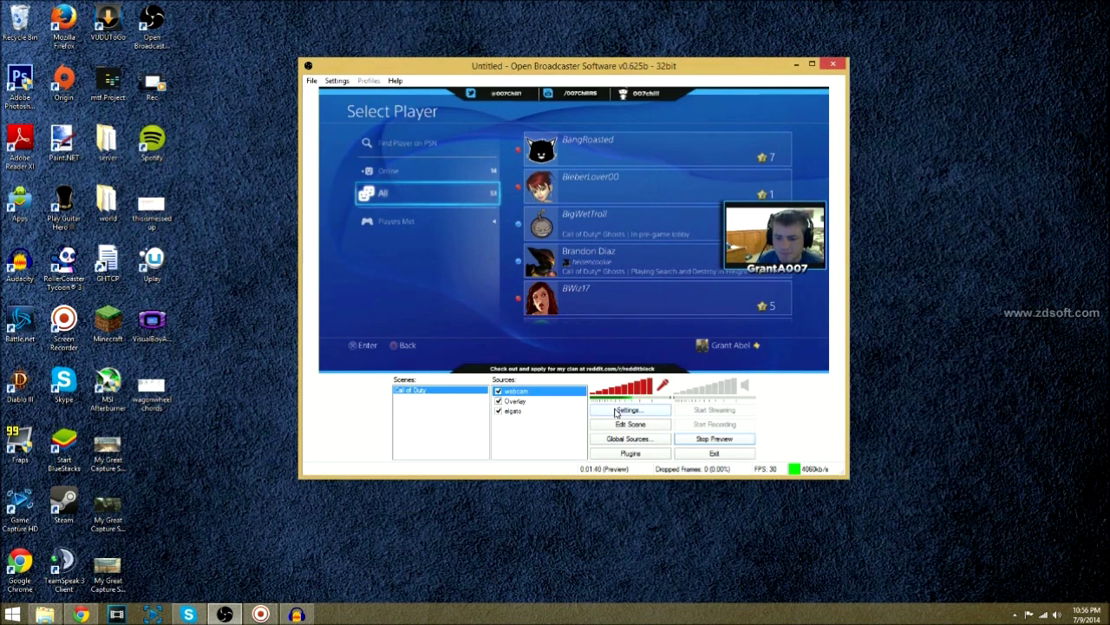
pyautogui.click(626, 410)
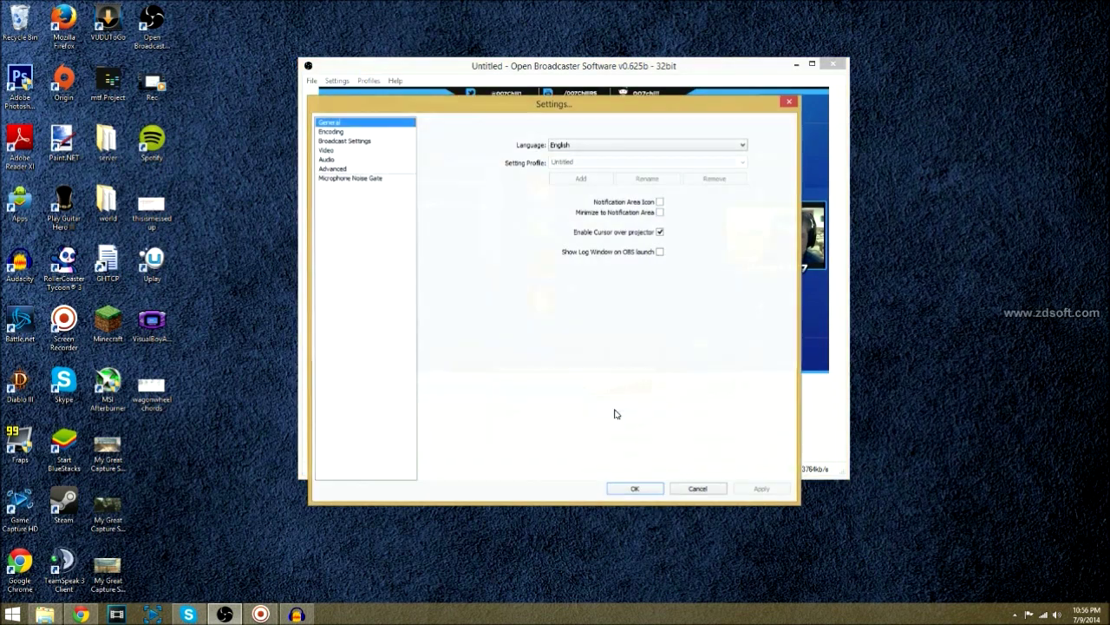
pyautogui.click(327, 160)
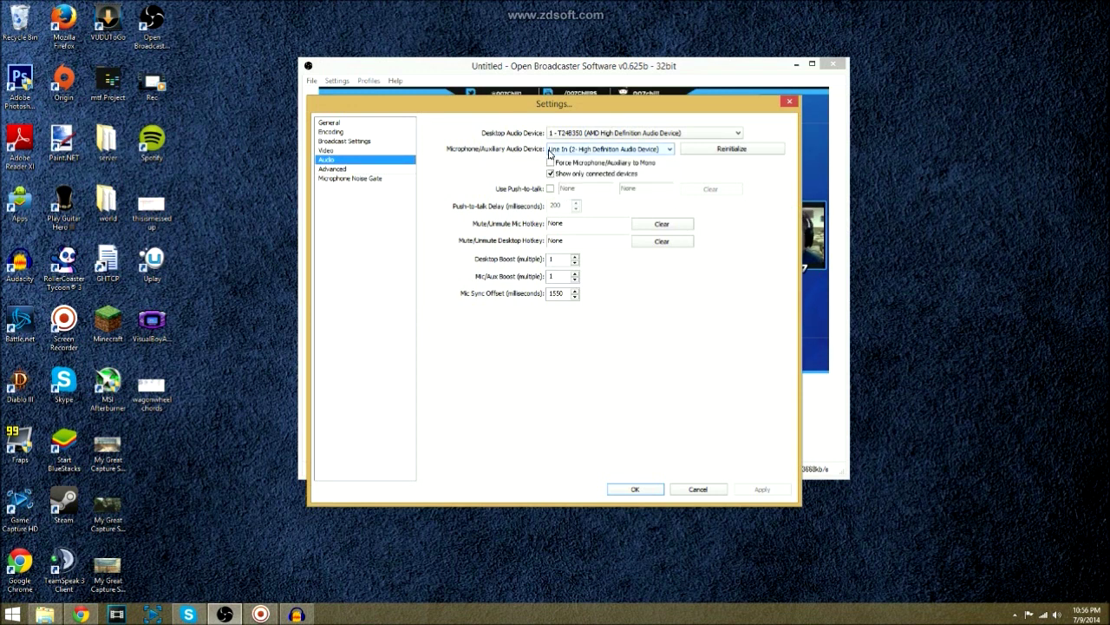
pyautogui.click(549, 152)
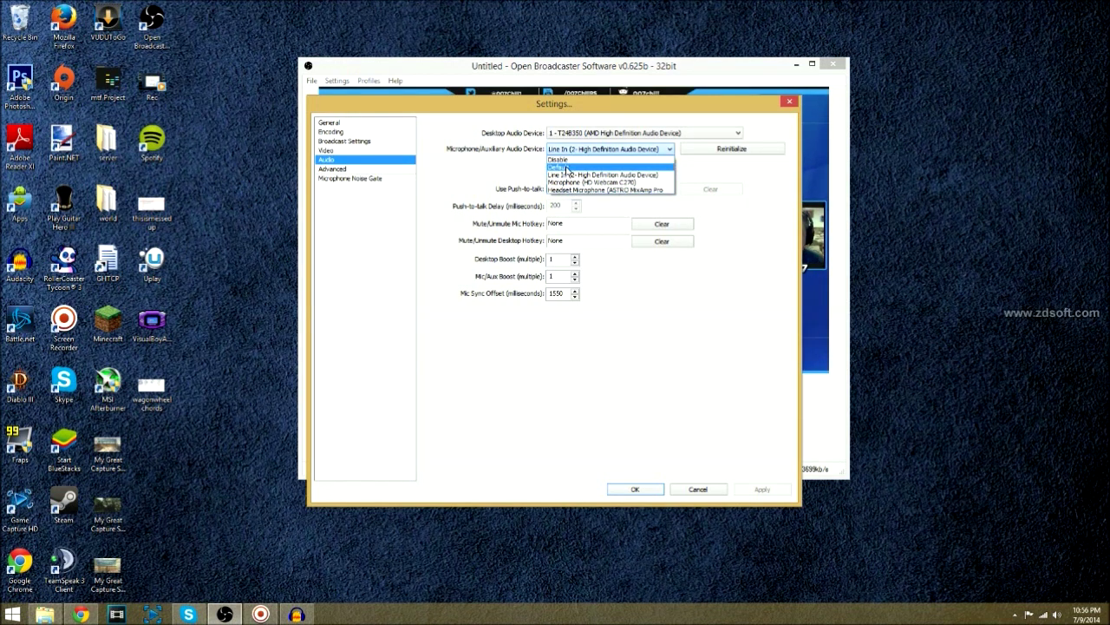
pyautogui.click(607, 175)
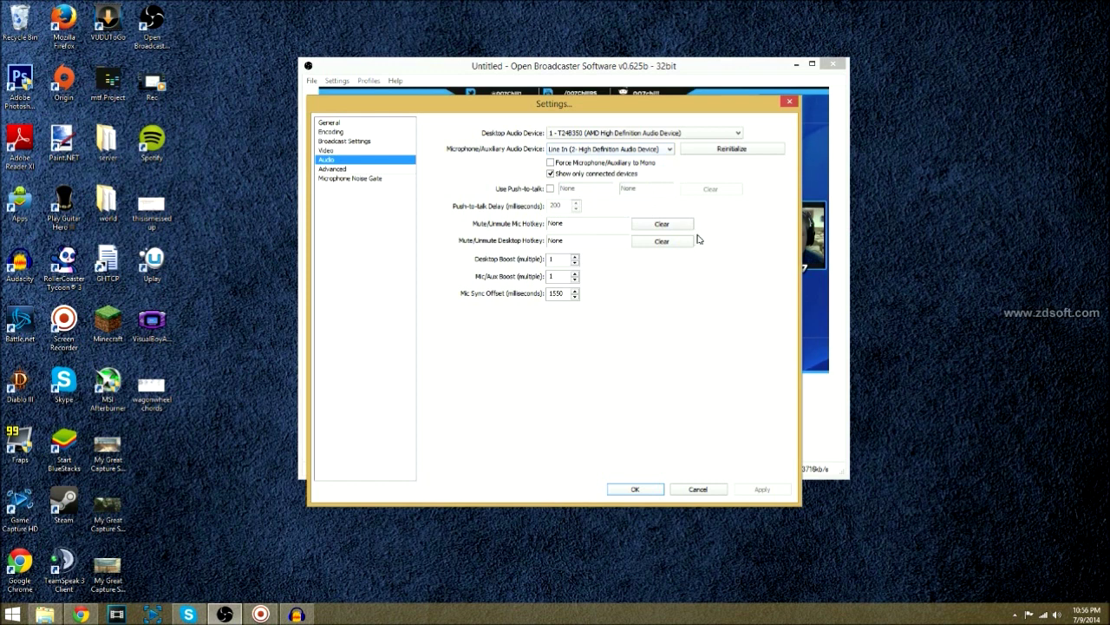
pyautogui.click(605, 133)
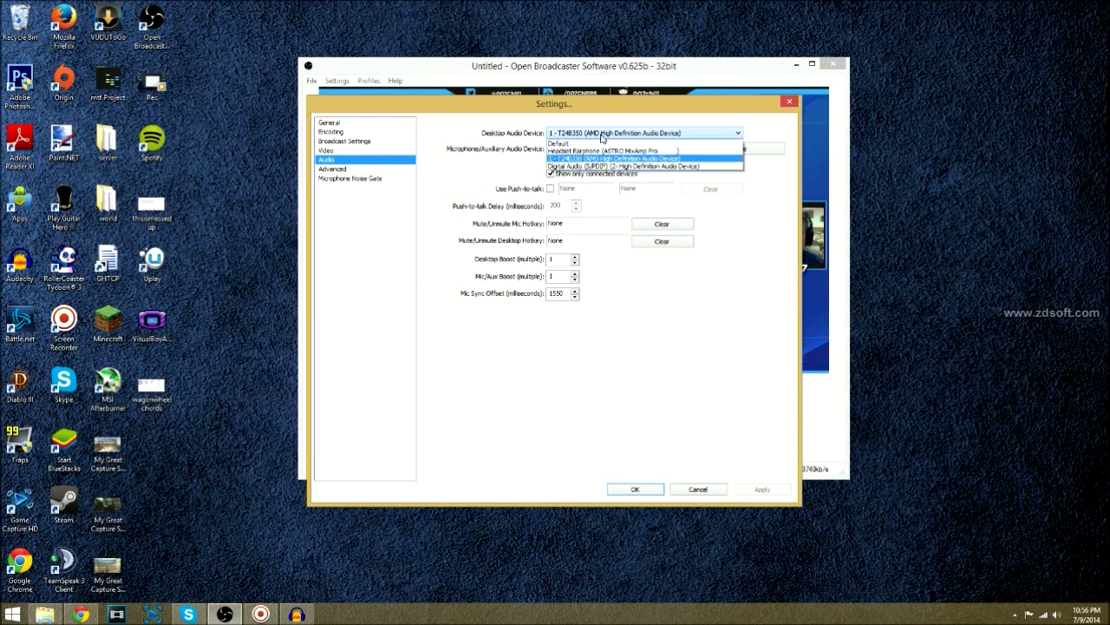
pyautogui.click(597, 157)
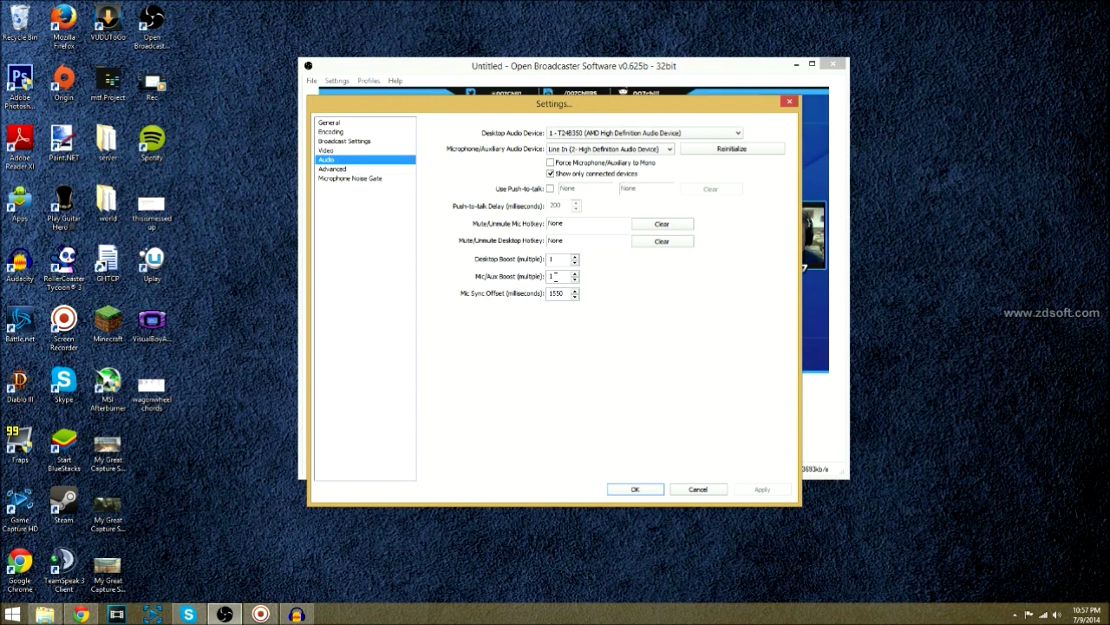
pyautogui.moveTo(409, 106); pyautogui.dragTo(467, 103)
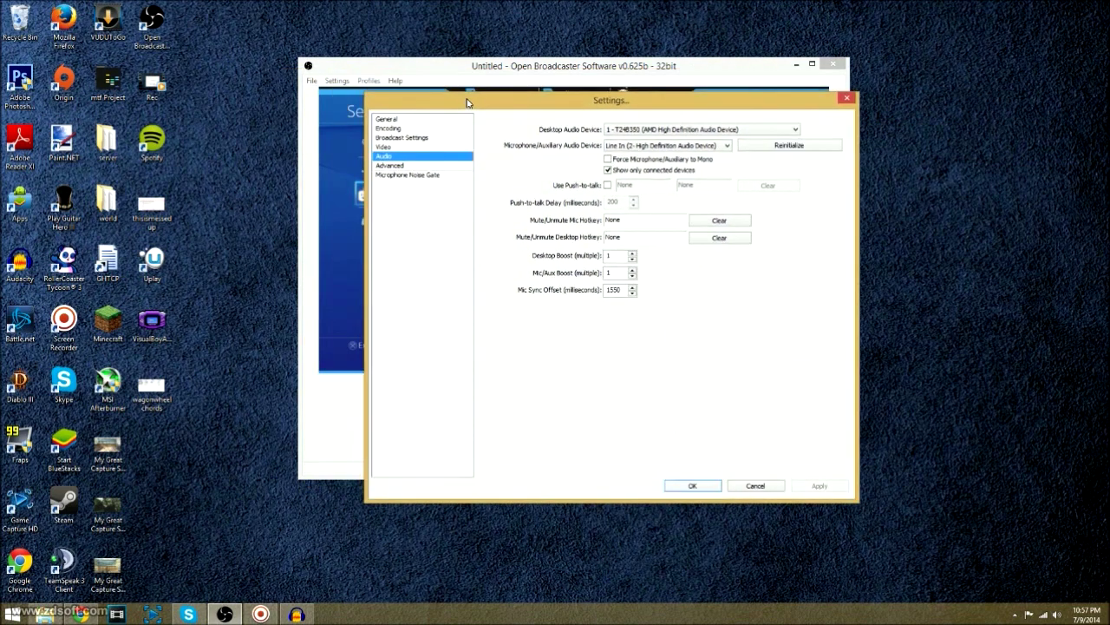
# - Review the Encoding page: x264, CBR, 3500 max bitrate, AAC audio at 192
pyautogui.click(399, 127)
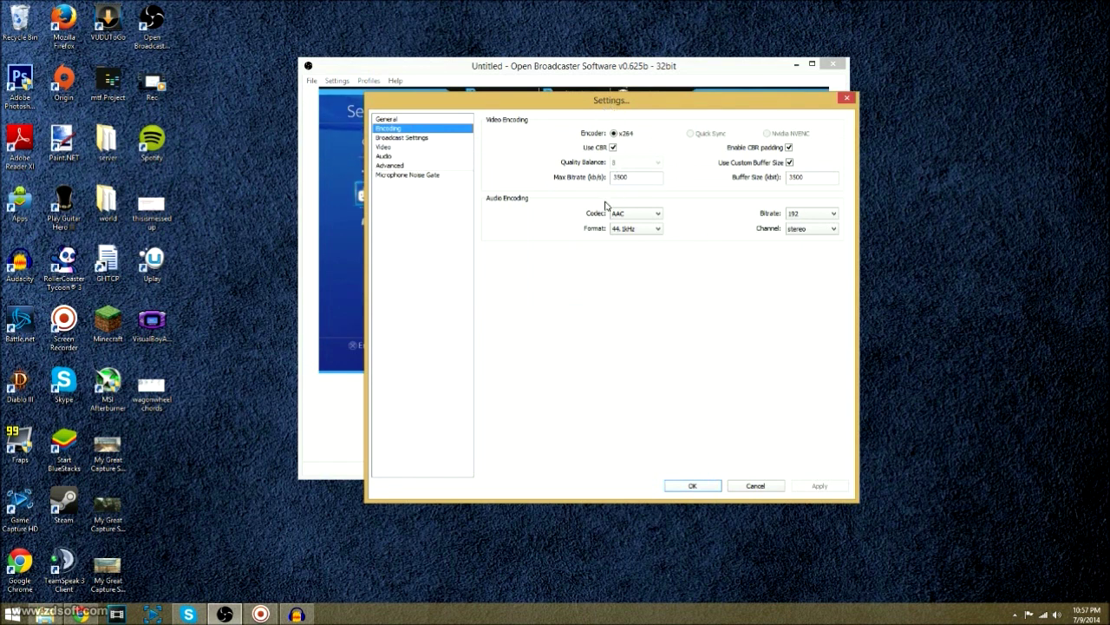
pyautogui.moveTo(613, 177)
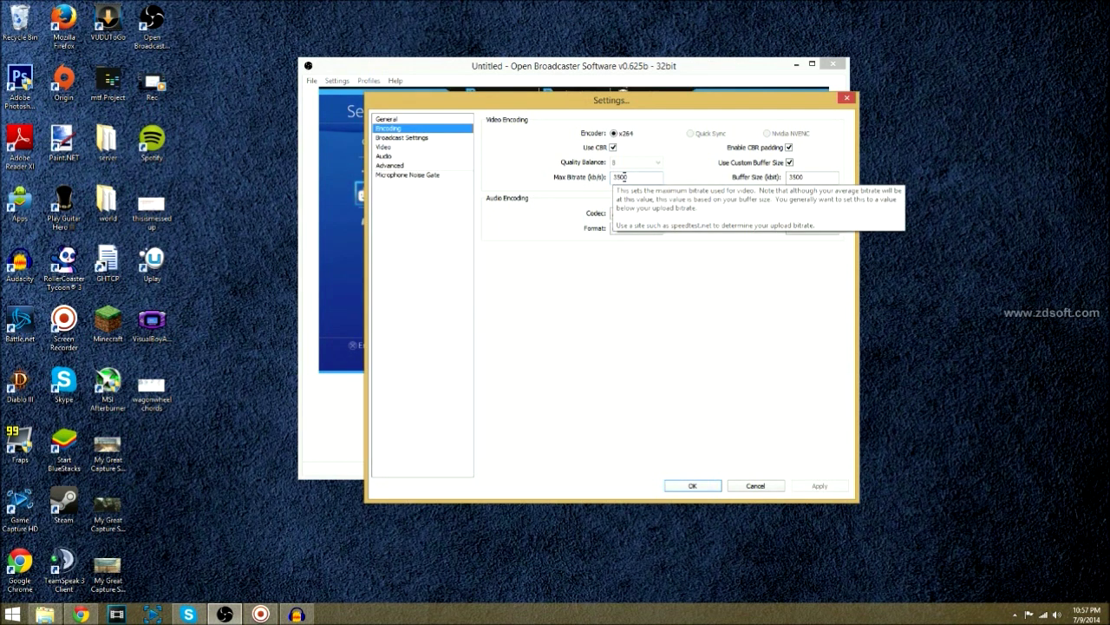
pyautogui.moveTo(587, 106); pyautogui.dragTo(643, 110)
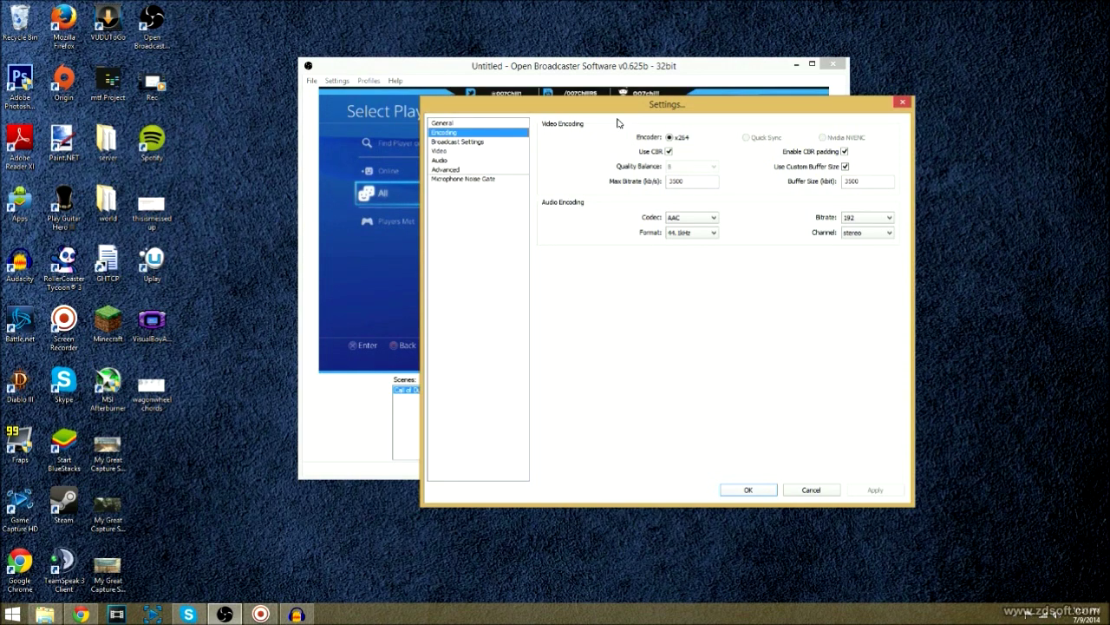
pyautogui.moveTo(636, 109); pyautogui.dragTo(700, 128)
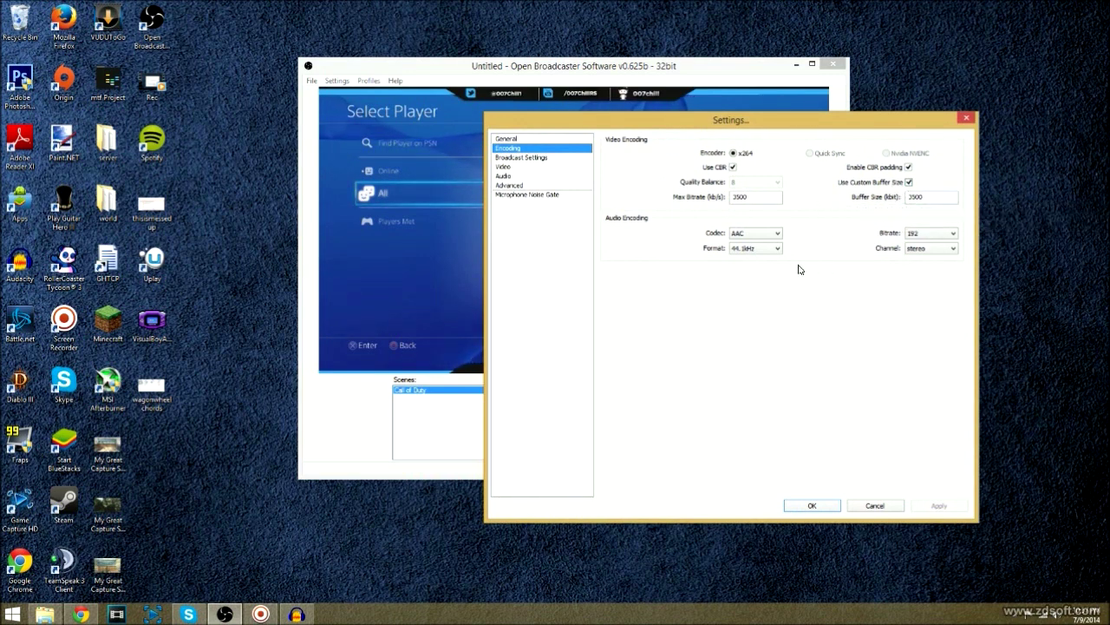
pyautogui.click(526, 139)
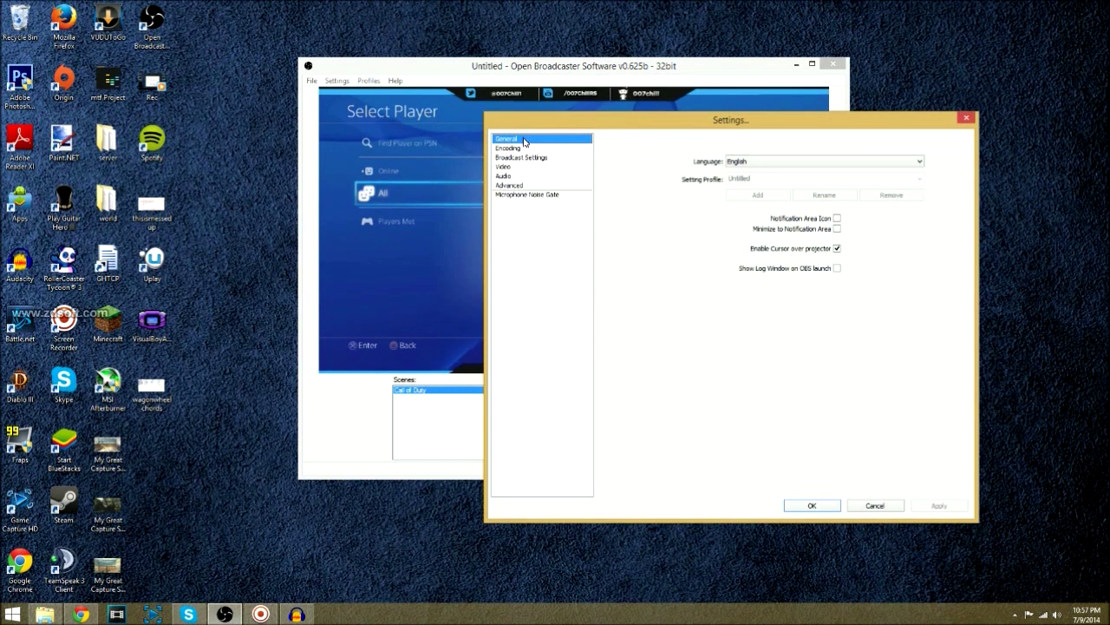
# - Open Broadcast Settings and keep the mode at File Output Only
pyautogui.click(523, 160)
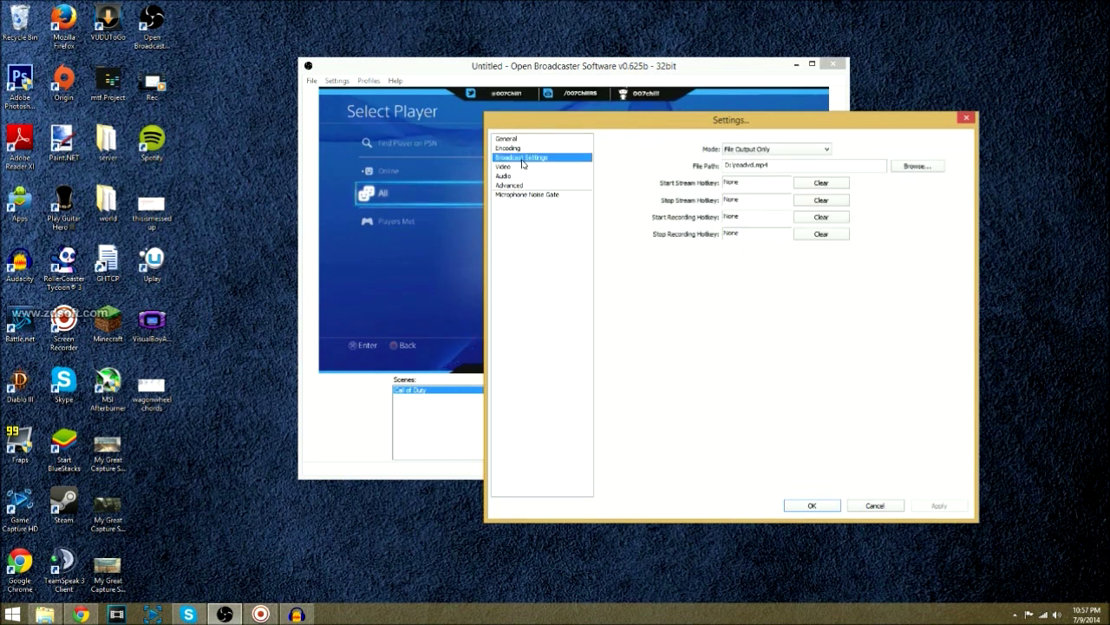
pyautogui.click(731, 154)
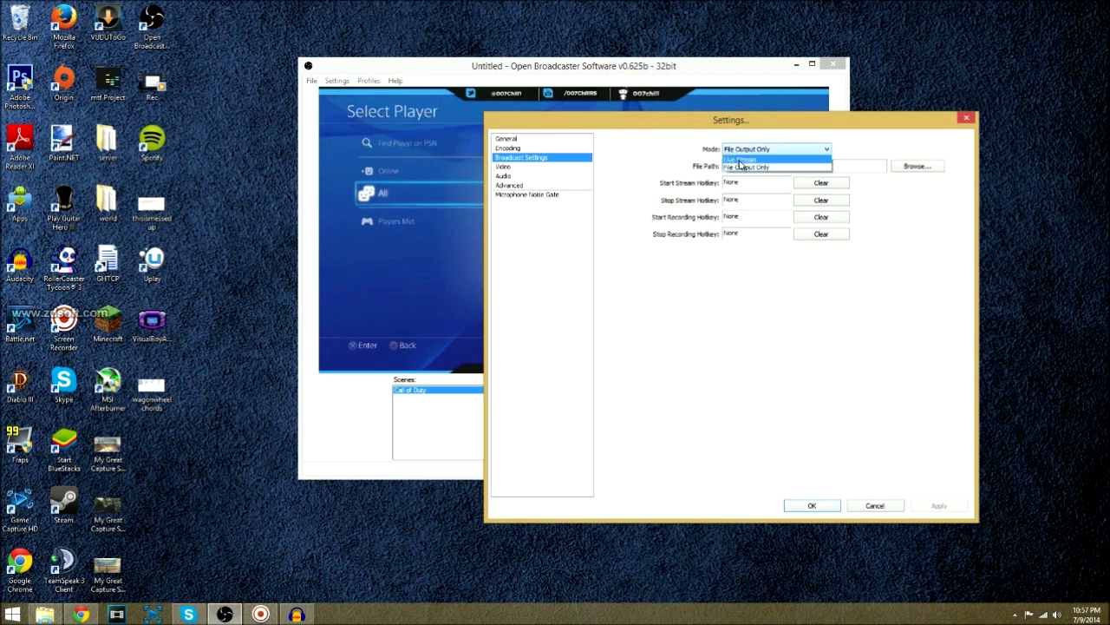
pyautogui.click(729, 166)
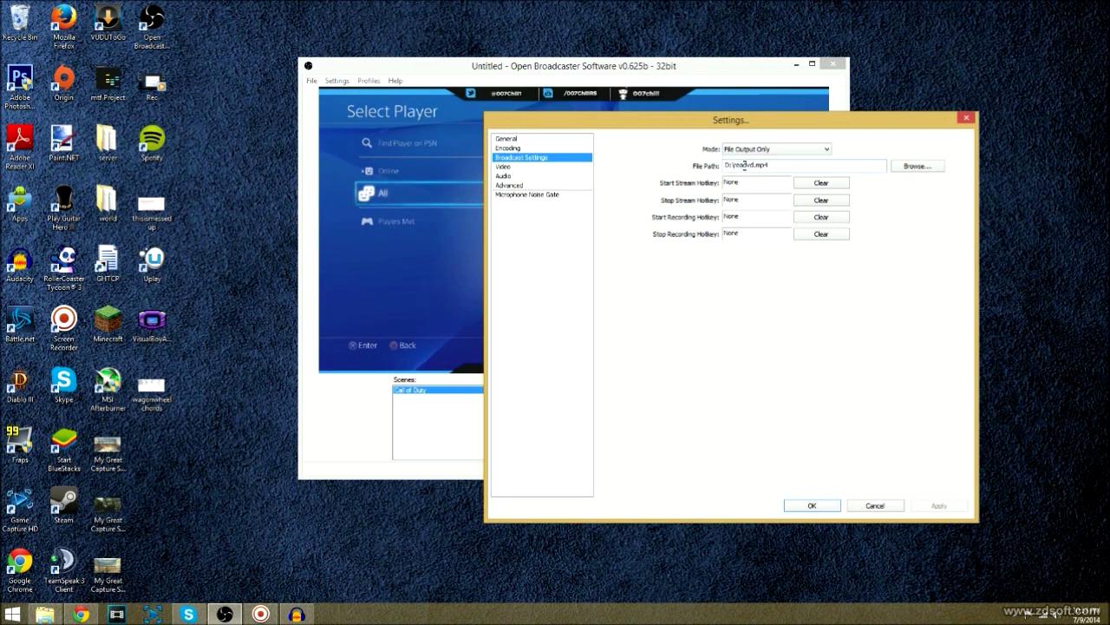
# - Confirm Video settings downscale 1920x1080 to 1280x720 at 30 FPS
pyautogui.click(506, 167)
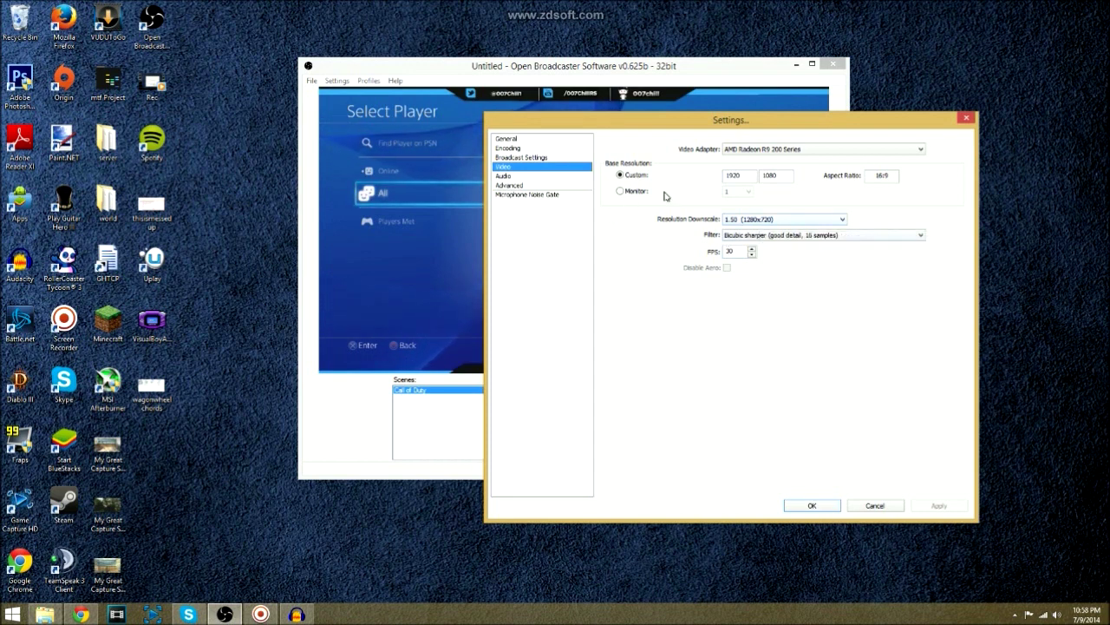
pyautogui.moveTo(696, 120); pyautogui.dragTo(701, 78)
pyautogui.click(787, 177)
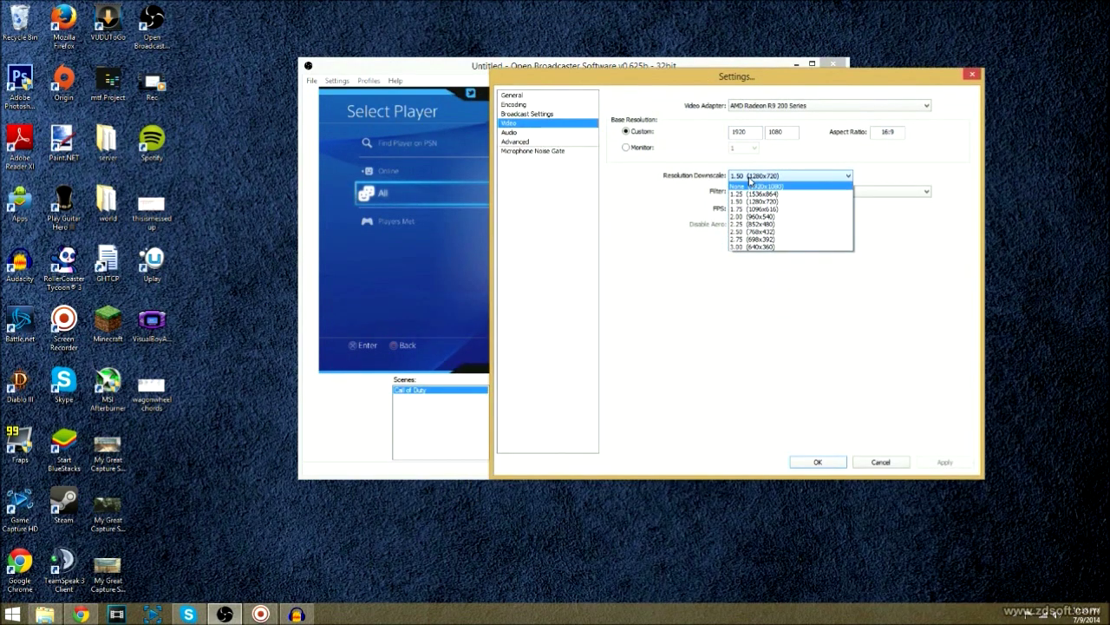
pyautogui.click(744, 178)
# - Browse the Encoding, Advanced and microphone noise gate pages, ending on Audio settings
pyautogui.click(519, 105)
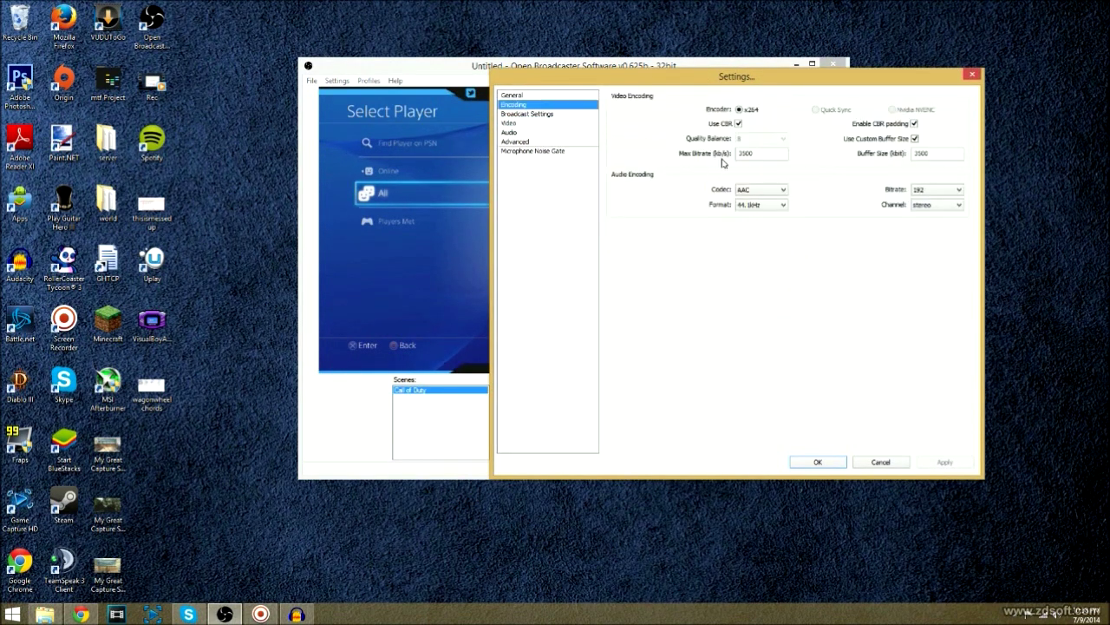
pyautogui.click(543, 123)
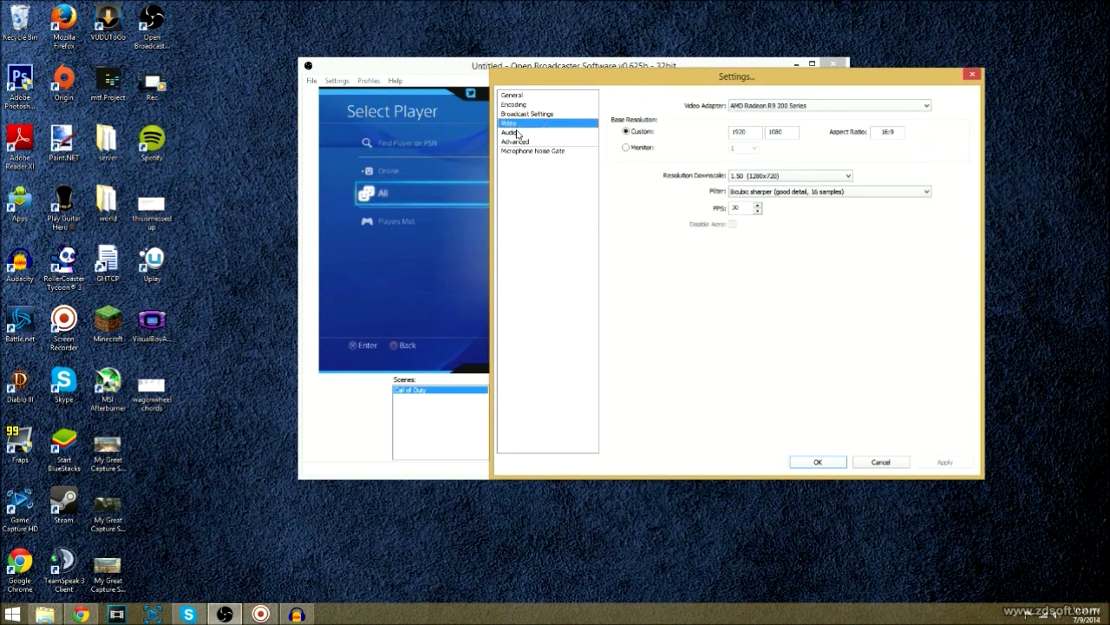
pyautogui.click(510, 132)
pyautogui.click(517, 143)
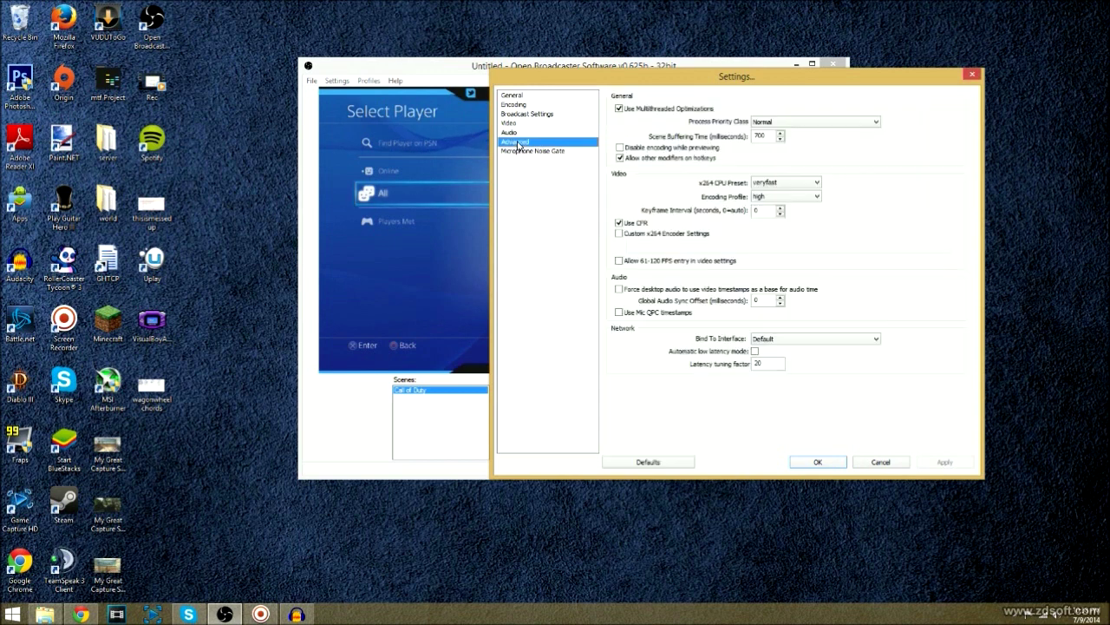
pyautogui.click(519, 134)
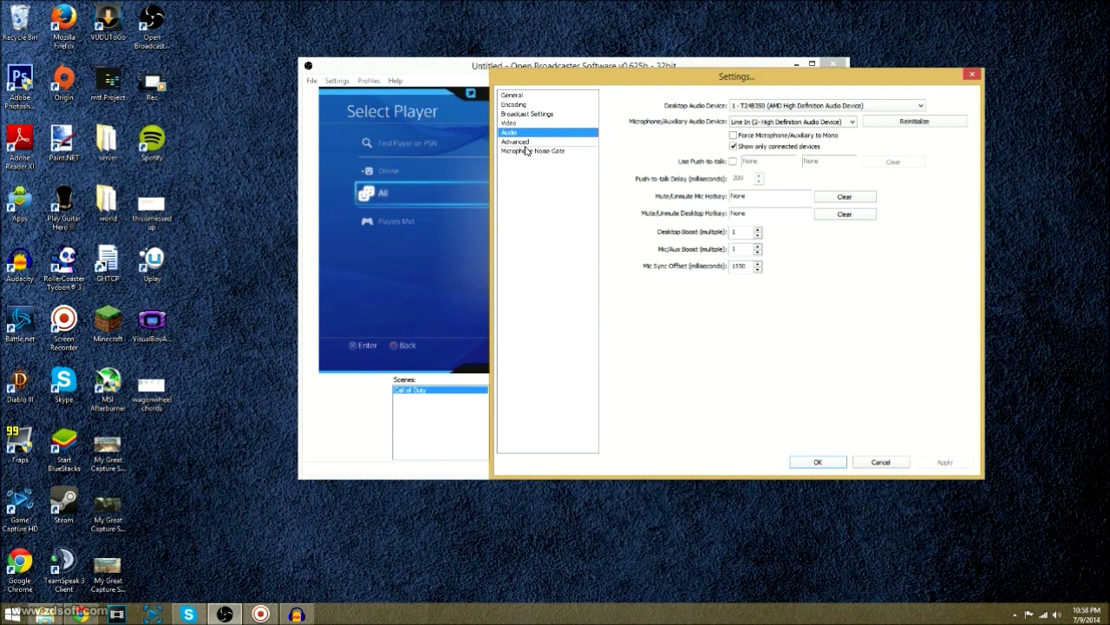
pyautogui.click(527, 151)
pyautogui.click(525, 134)
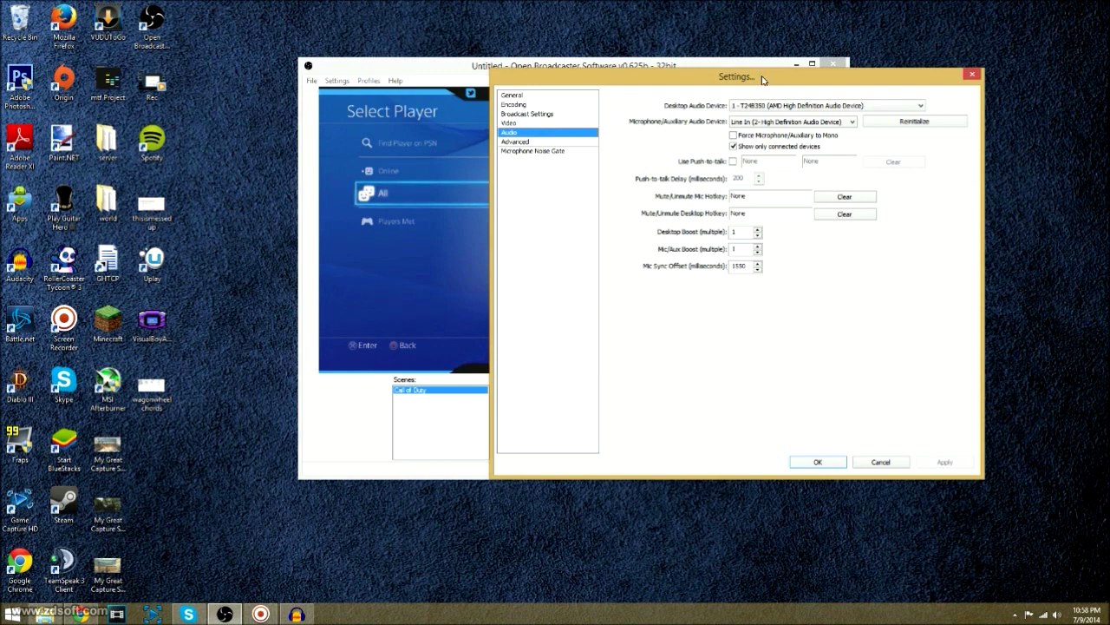
pyautogui.moveTo(762, 80); pyautogui.dragTo(703, 48)
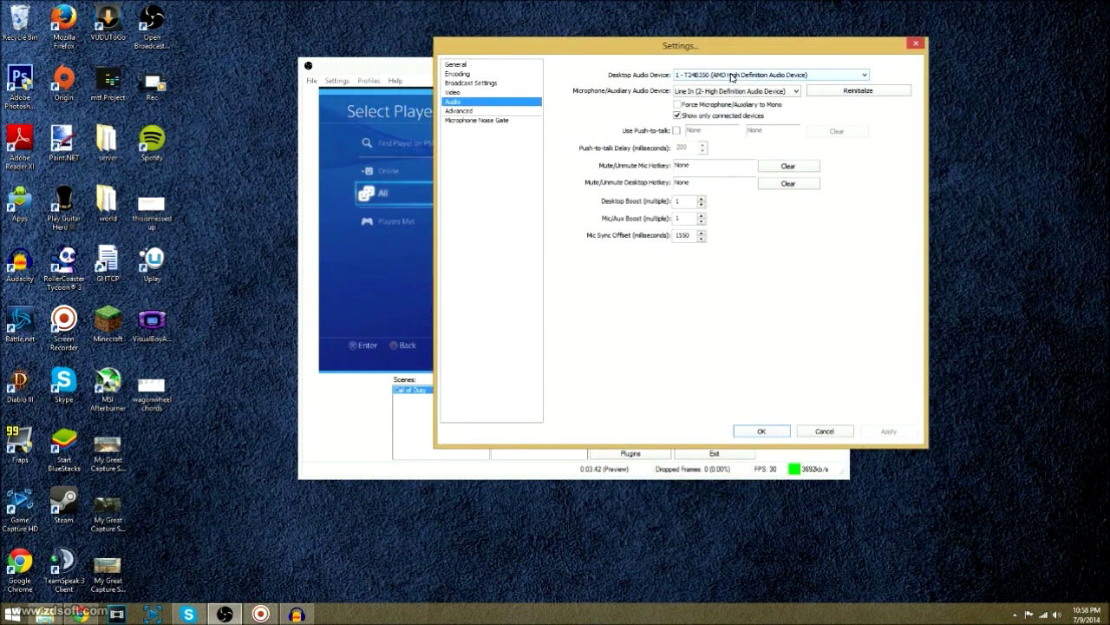